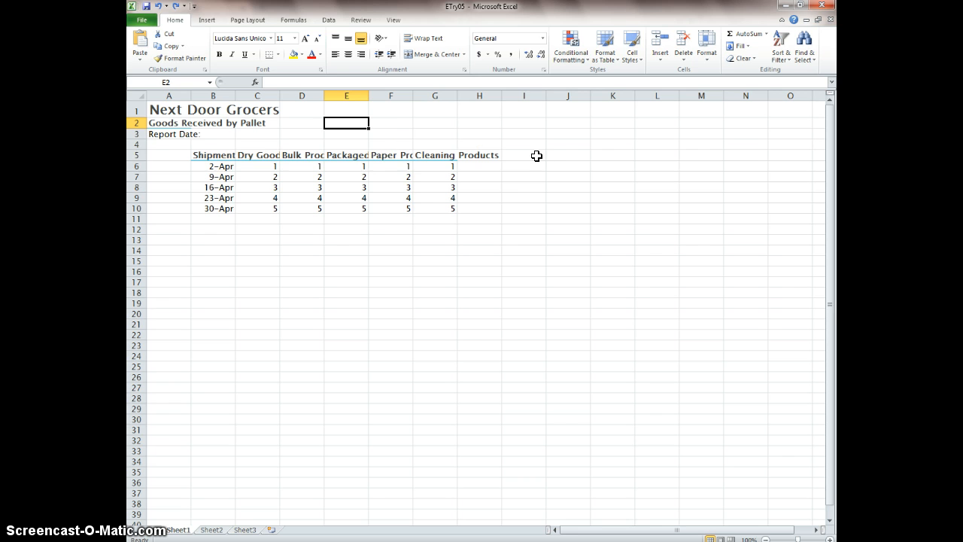
# - Left-align the shipment dates in B6:B10 and centre the quantities in C6:G10 horizontally
pyautogui.moveTo(197, 165); pyautogui.dragTo(216, 208)
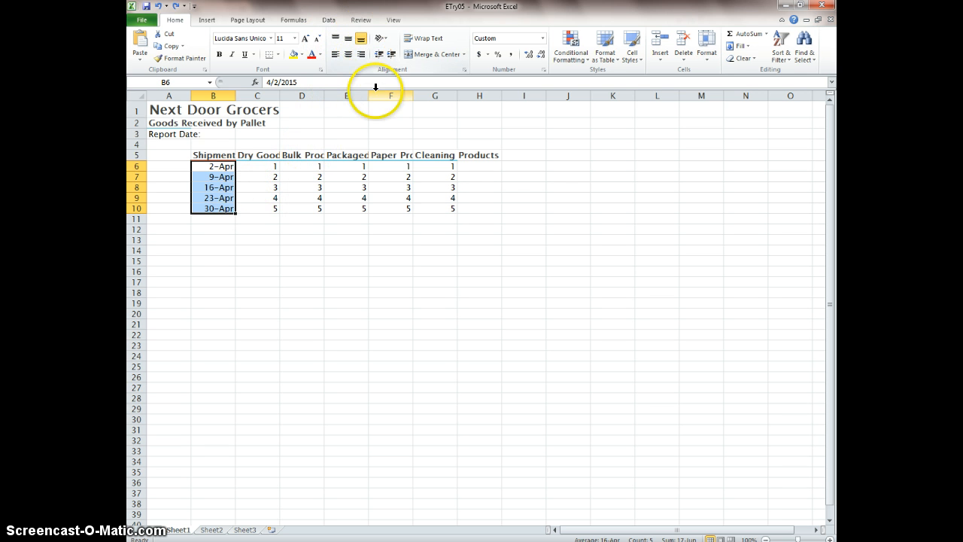
pyautogui.click(348, 40)
pyautogui.click(360, 41)
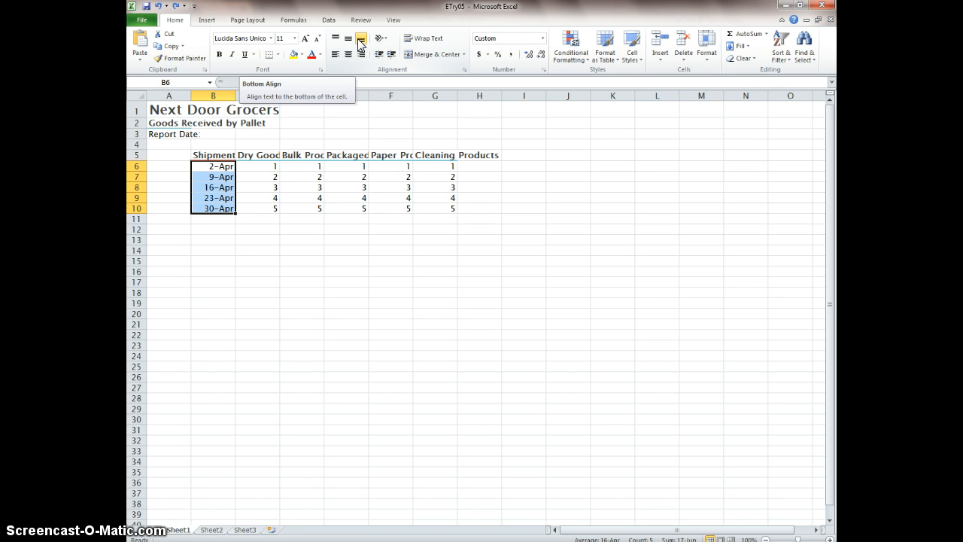
pyautogui.click(359, 44)
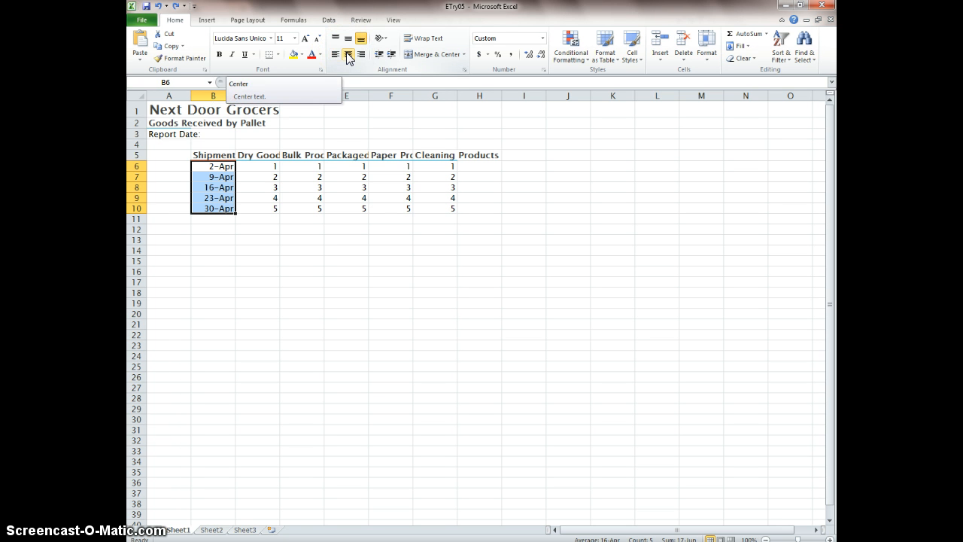
pyautogui.click(360, 56)
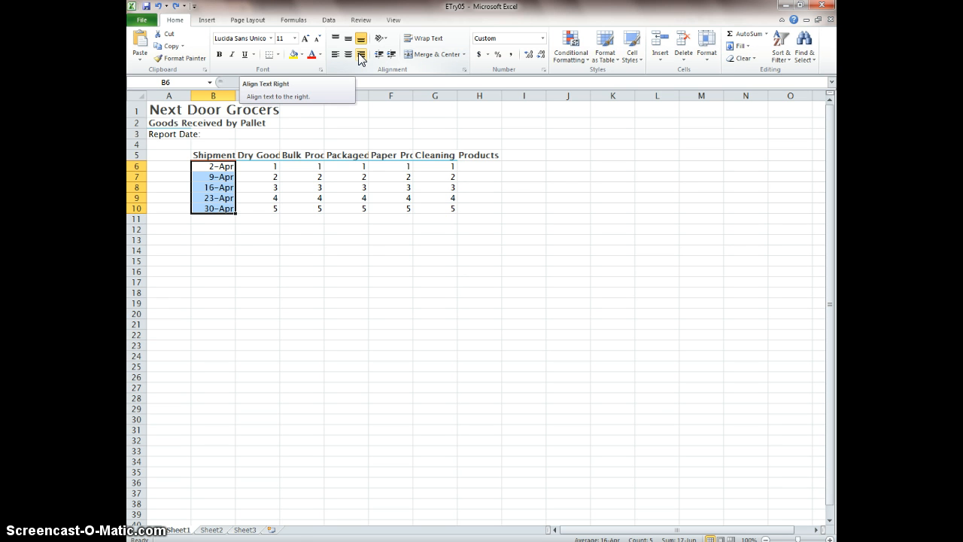
pyautogui.click(335, 54)
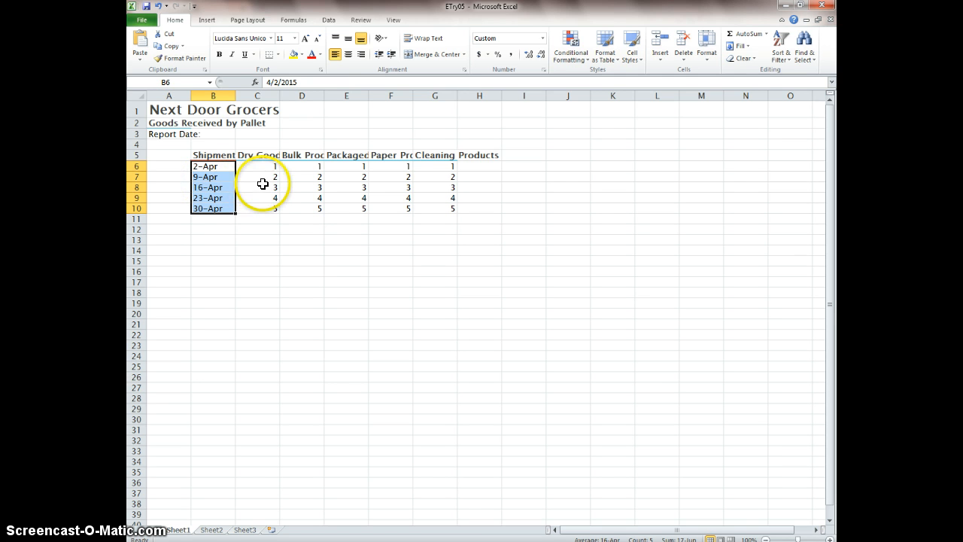
pyautogui.moveTo(257, 166); pyautogui.dragTo(438, 204)
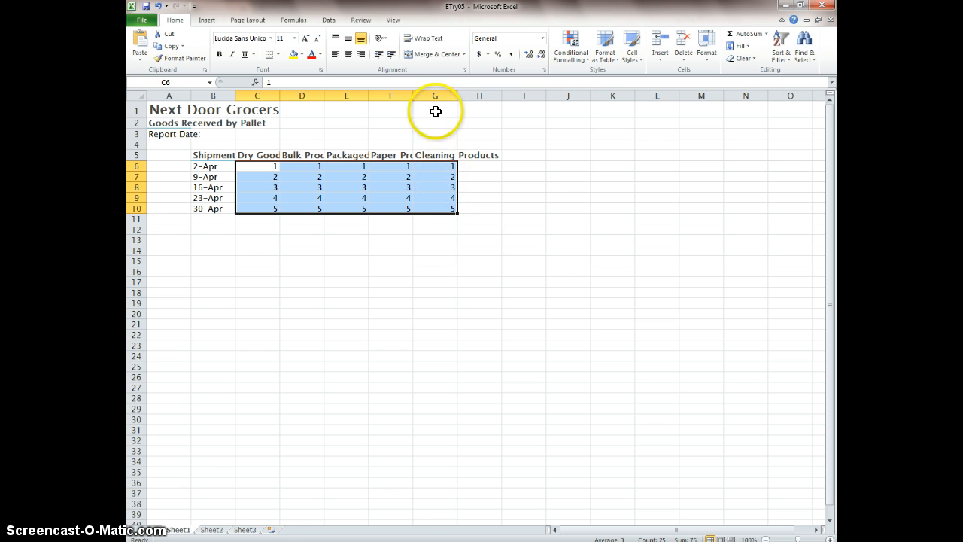
pyautogui.click(347, 56)
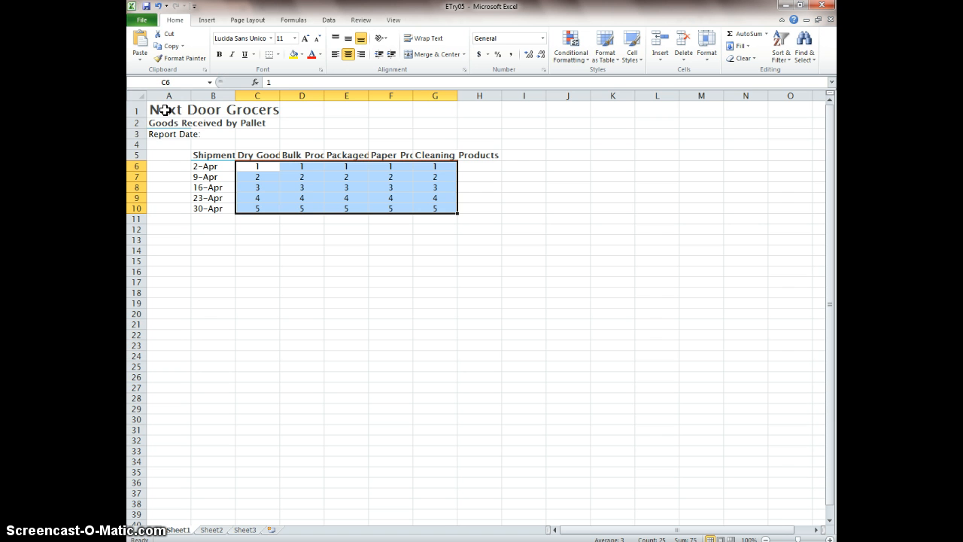
# - Merge and center the "Next Door Grocers" title across A1:H1 and apply the Accent5 cell style to it
pyautogui.moveTo(165, 111); pyautogui.dragTo(474, 112)
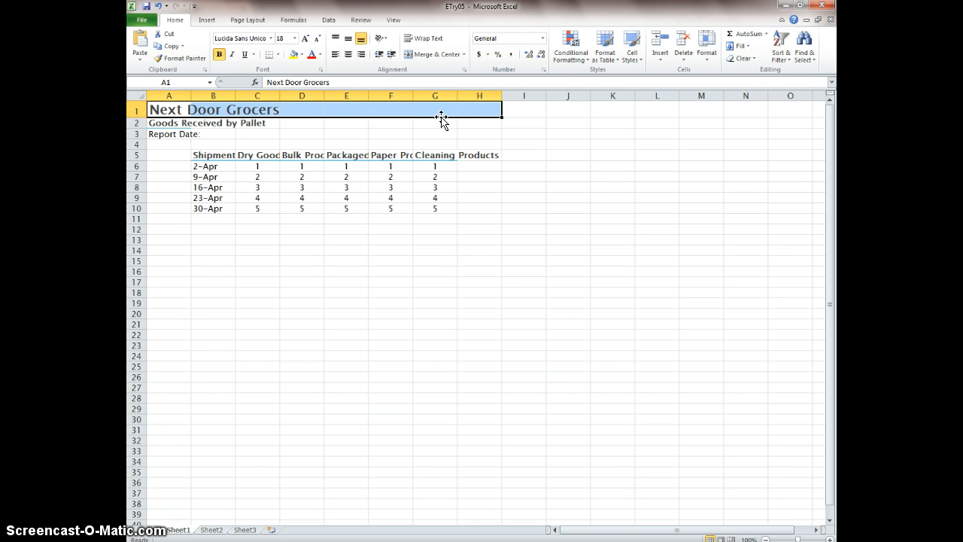
pyautogui.click(437, 54)
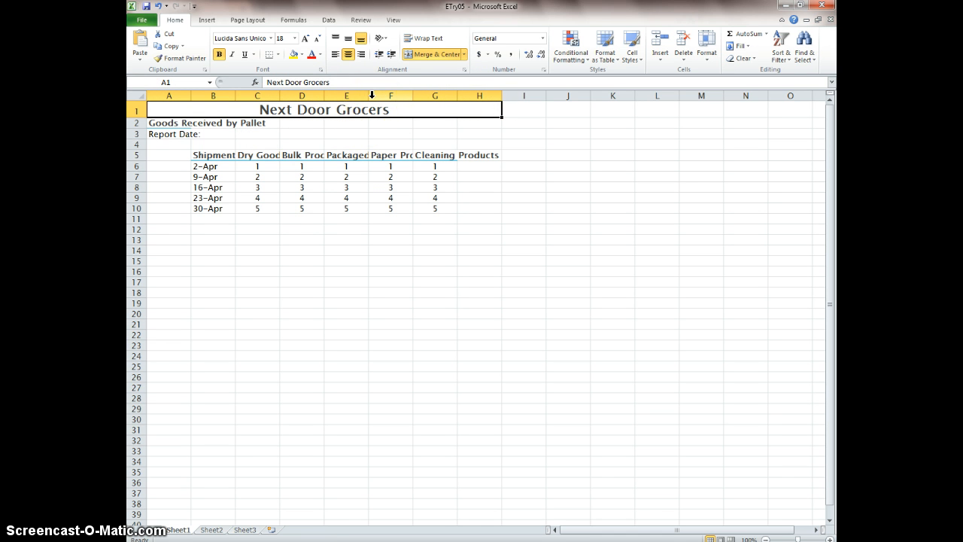
pyautogui.click(632, 59)
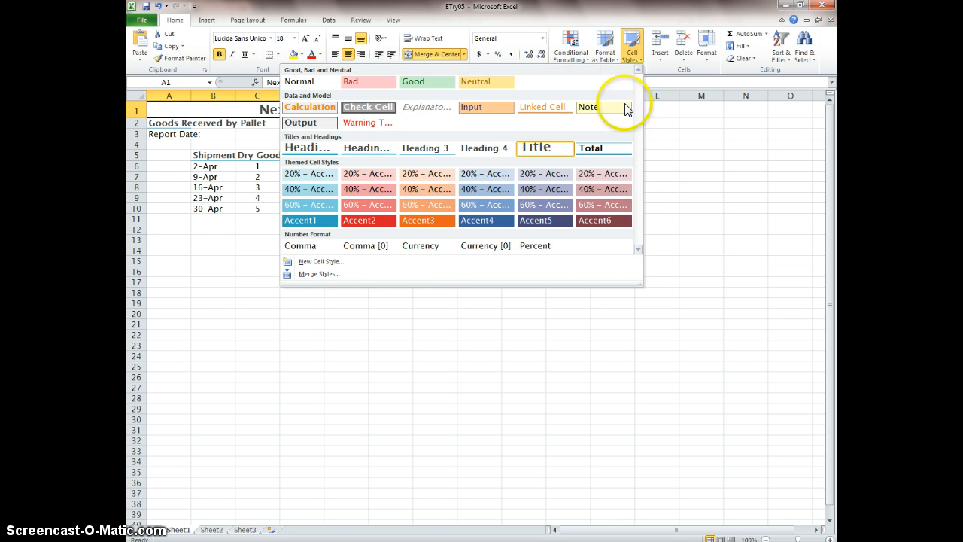
pyautogui.click(553, 222)
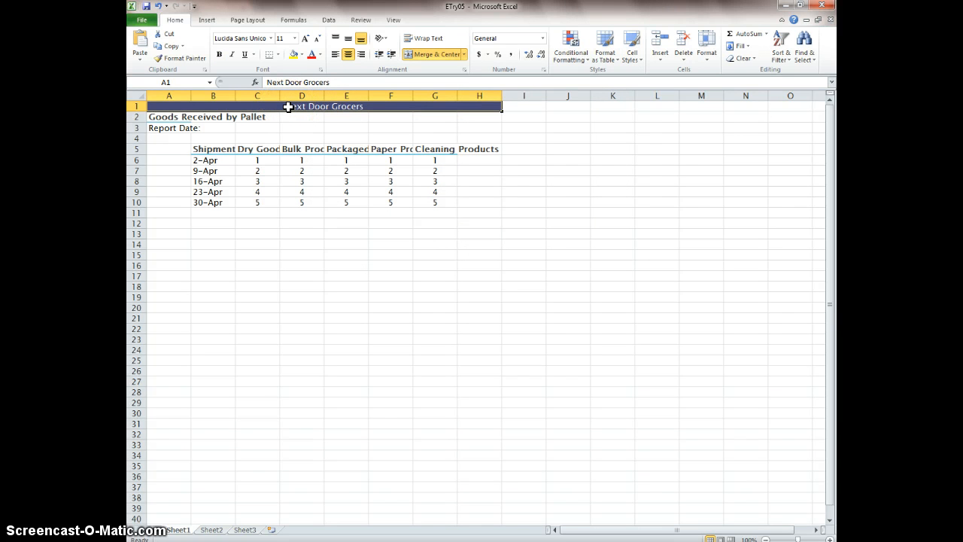
# - Increase the title's font size to 20 and middle-align it vertically in its merged cell
pyautogui.click(306, 42)
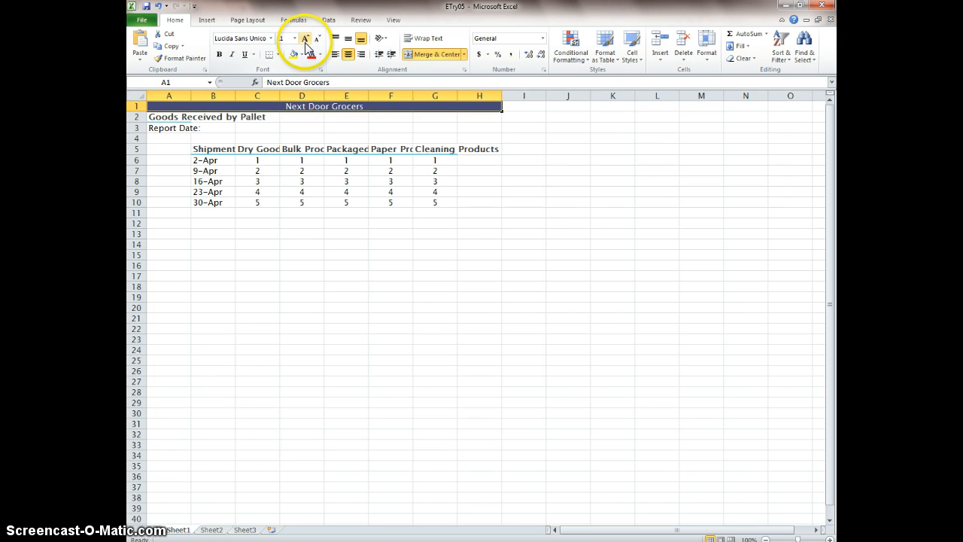
pyautogui.click(306, 40)
pyautogui.click(305, 39)
pyautogui.click(306, 40)
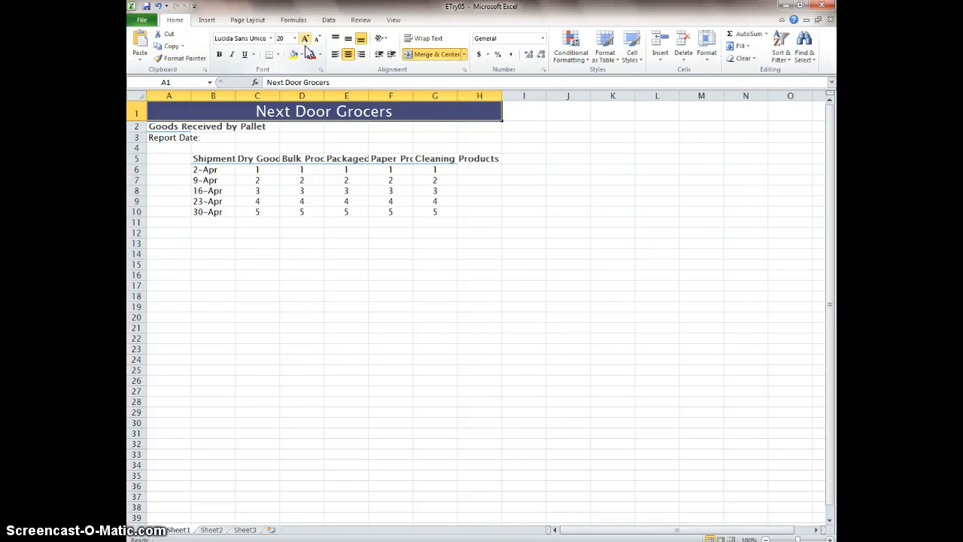
pyautogui.click(347, 40)
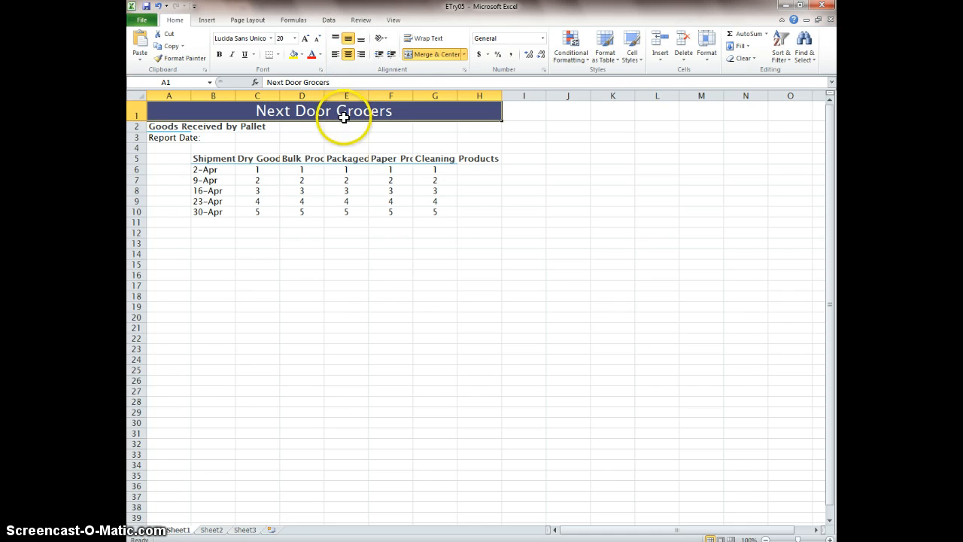
pyautogui.click(361, 43)
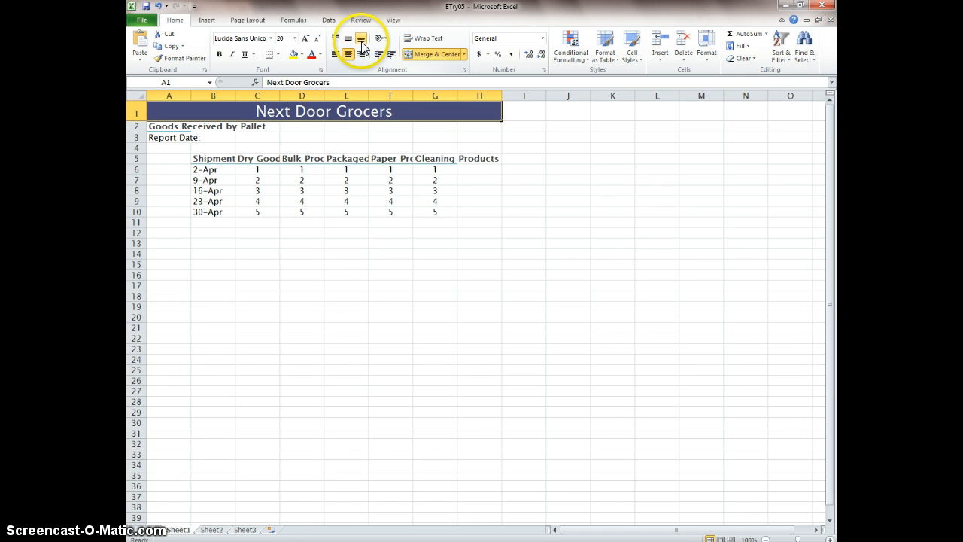
pyautogui.click(348, 40)
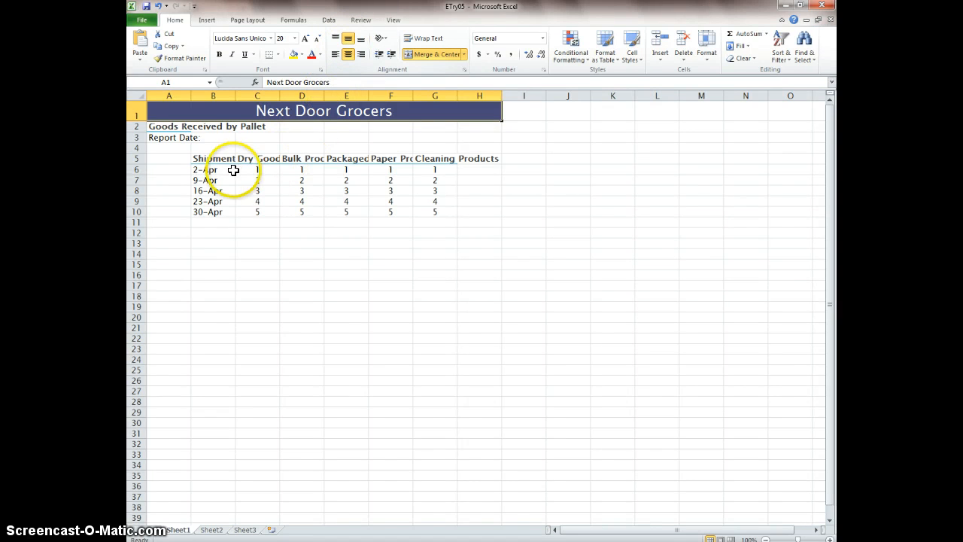
# - Wrap the text of the column headings in B5:H5
pyautogui.click(217, 159)
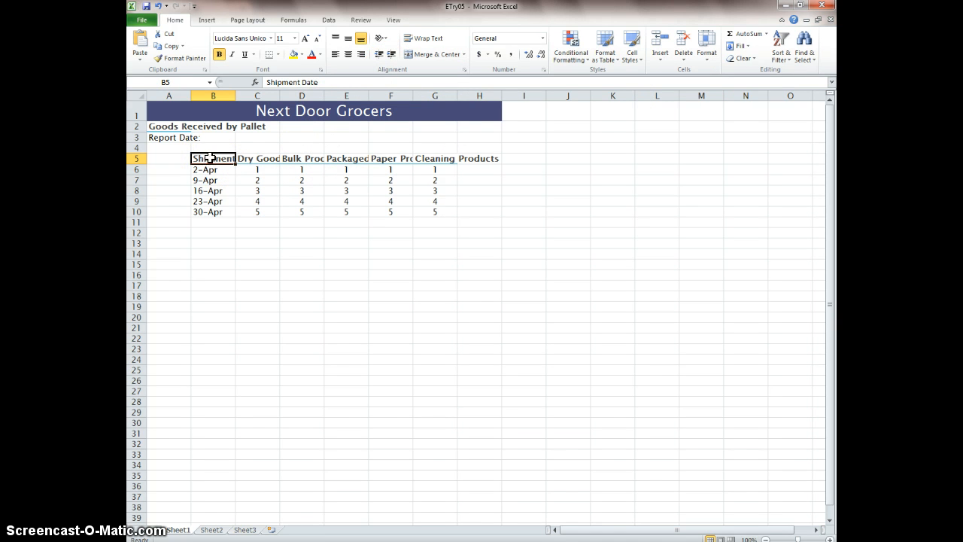
pyautogui.moveTo(210, 158); pyautogui.dragTo(472, 157)
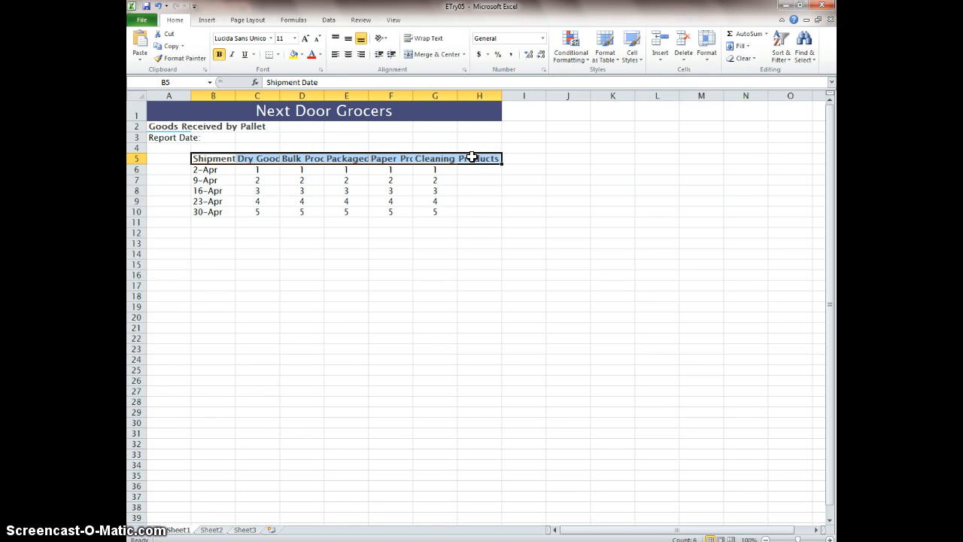
pyautogui.click(424, 41)
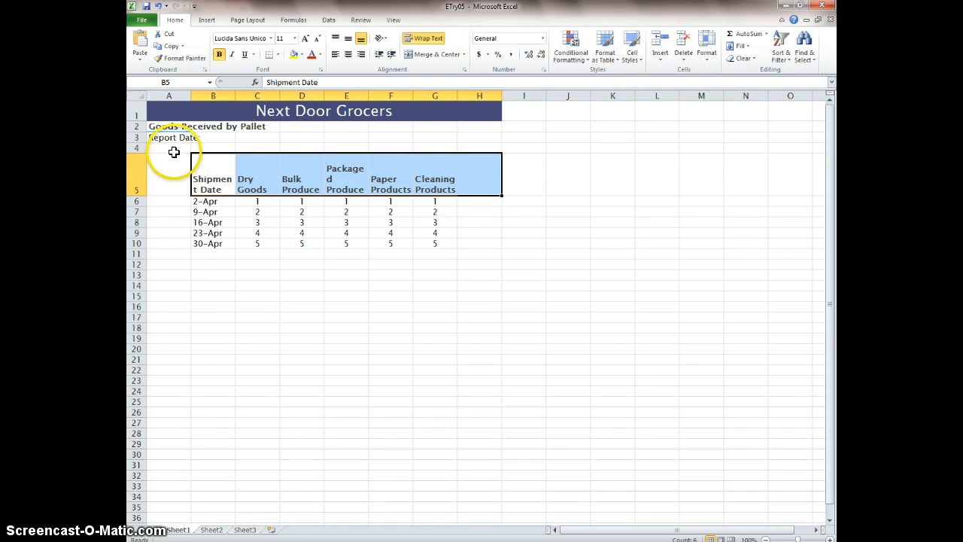
# - Wrap the "Goods Received by Pallet" text in A2 and widen column A slightly so whole words fit on each line
pyautogui.click(172, 128)
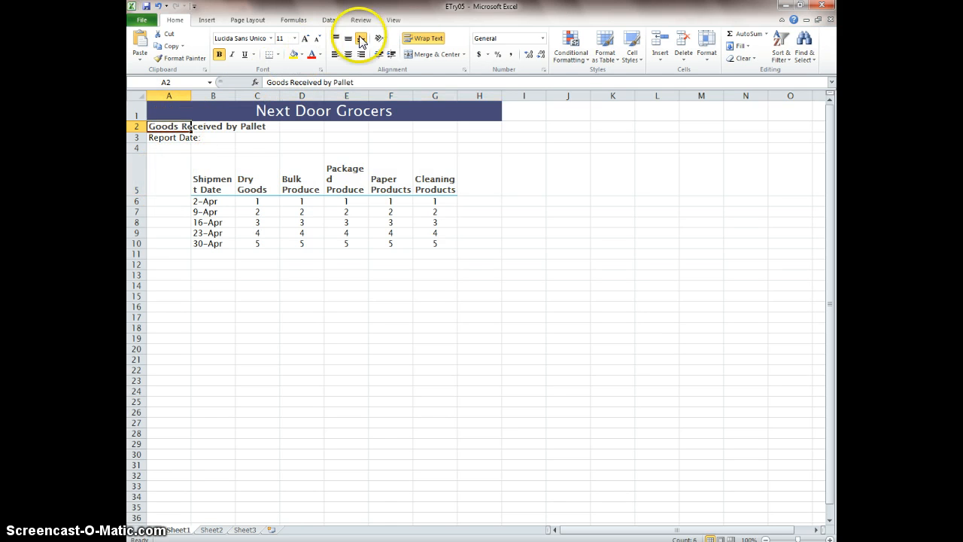
pyautogui.click(417, 42)
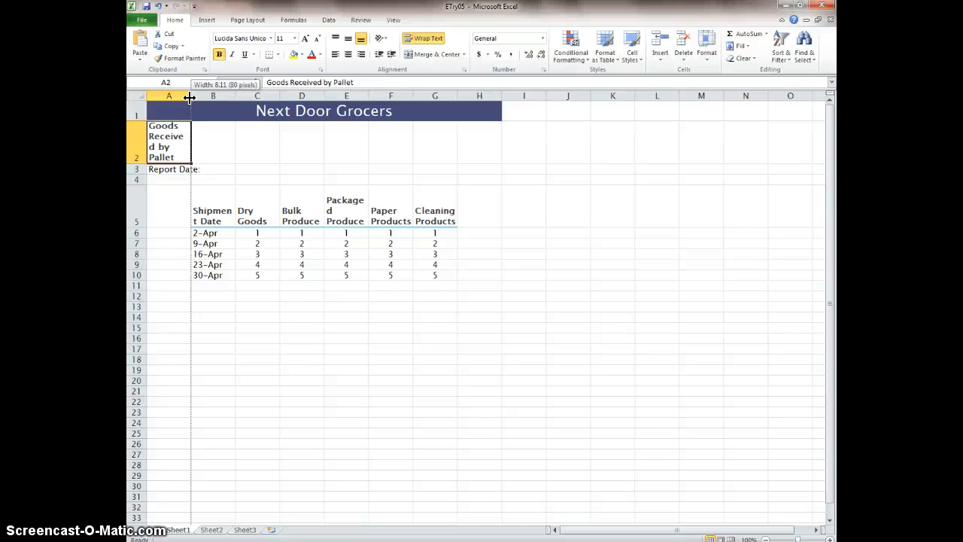
pyautogui.moveTo(190, 97)
pyautogui.mouseDown()
pyautogui.moveTo(179, 95)
pyautogui.moveTo(201, 96)
pyautogui.mouseUp()
pyautogui.click(192, 96)
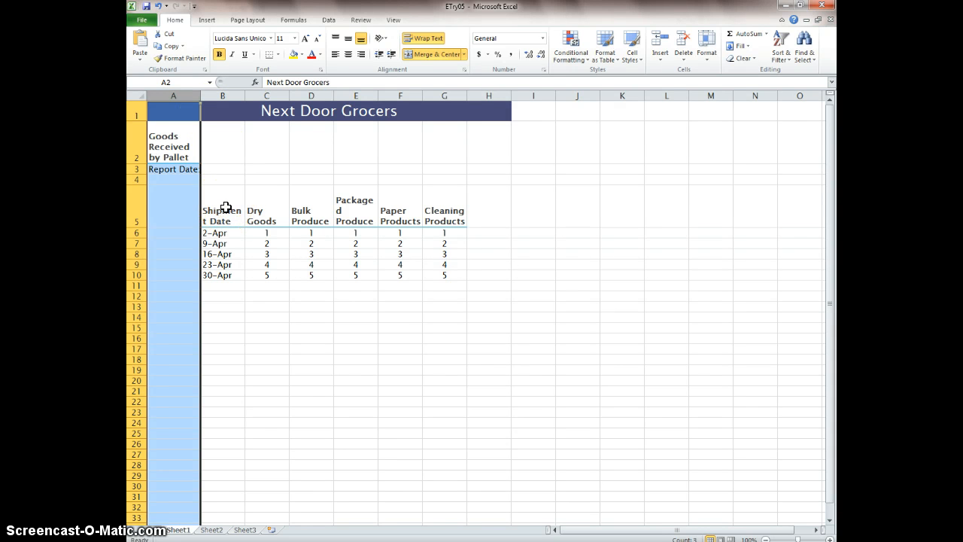
# - Set the width of columns B through G to 9.5
pyautogui.moveTo(226, 208); pyautogui.dragTo(458, 215)
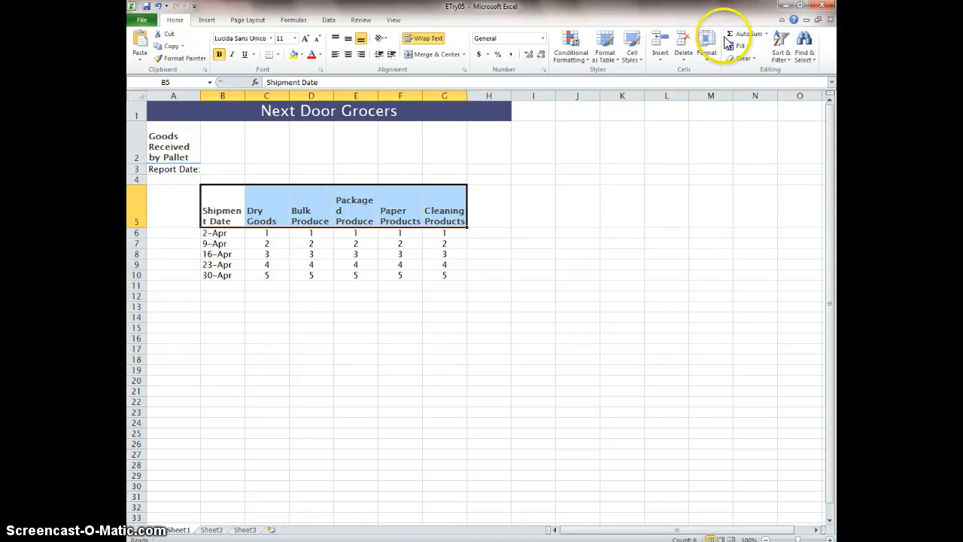
pyautogui.click(708, 60)
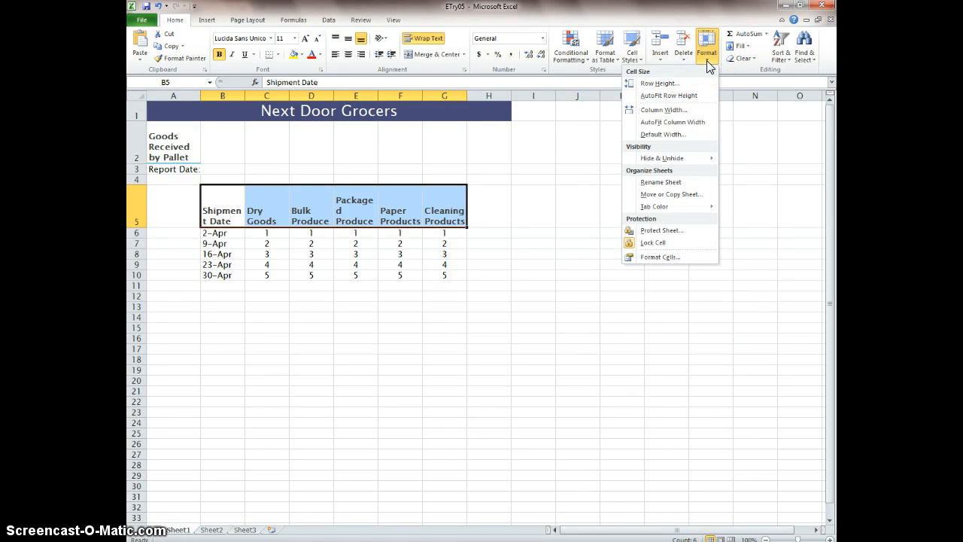
pyautogui.click(699, 113)
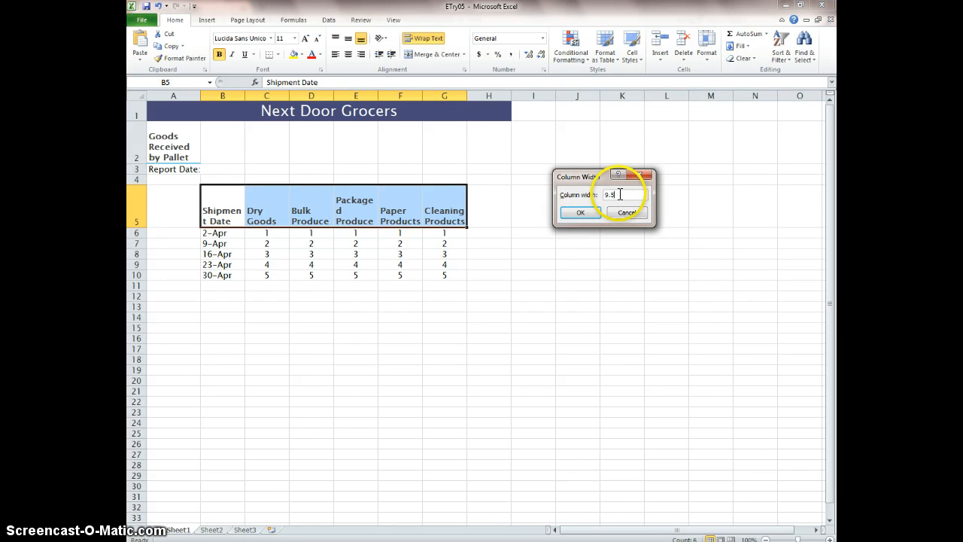
pyautogui.write('9.5')
pyautogui.press('Return')
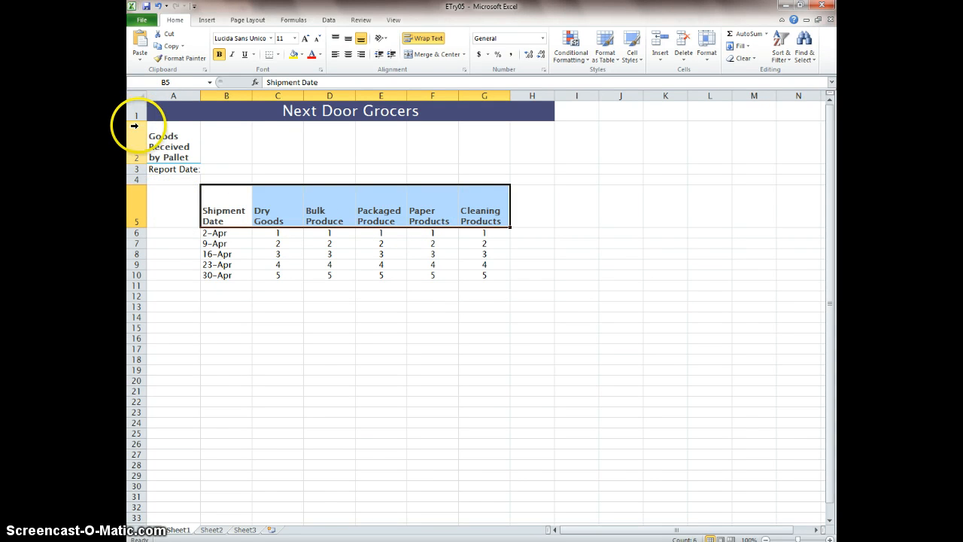
# - Increase the height of row 1 to make the title banner several times taller
pyautogui.moveTo(133, 119); pyautogui.dragTo(126, 150)
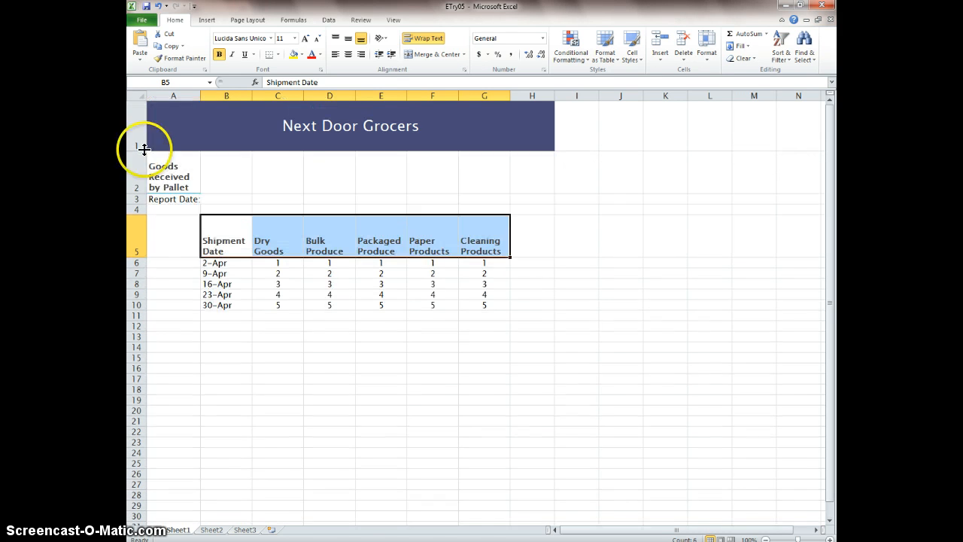
pyautogui.click(338, 128)
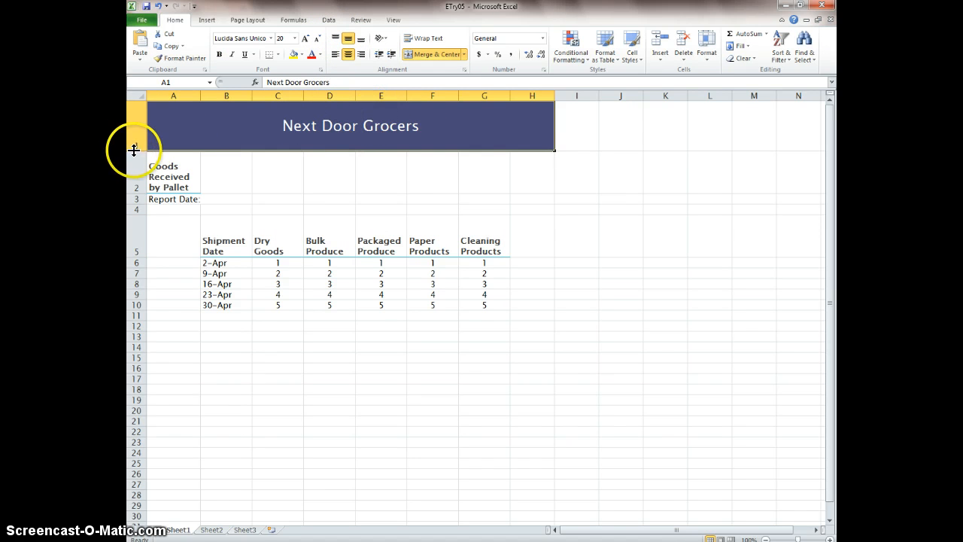
pyautogui.moveTo(134, 150); pyautogui.dragTo(135, 173)
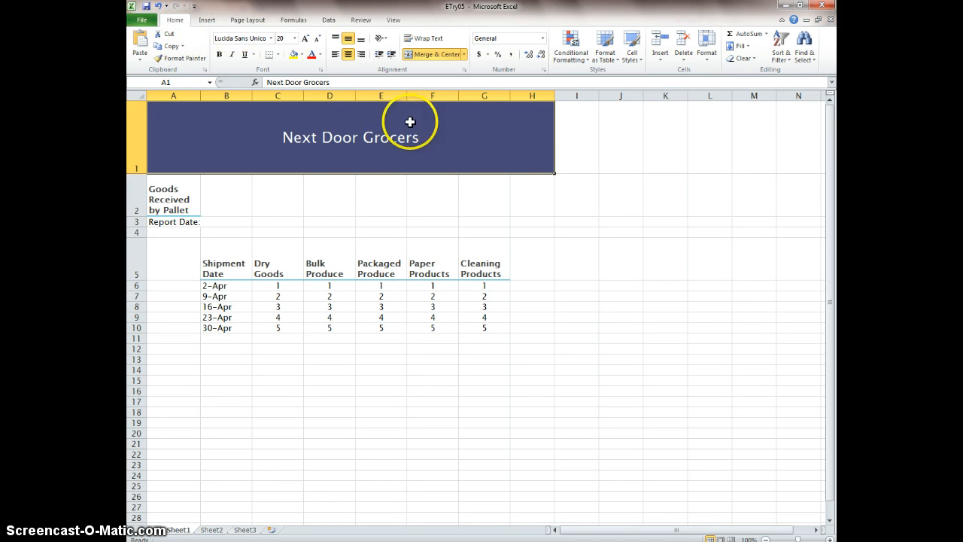
# - Set the height of heading row 5 to 45 and deselect the row
pyautogui.click(136, 262)
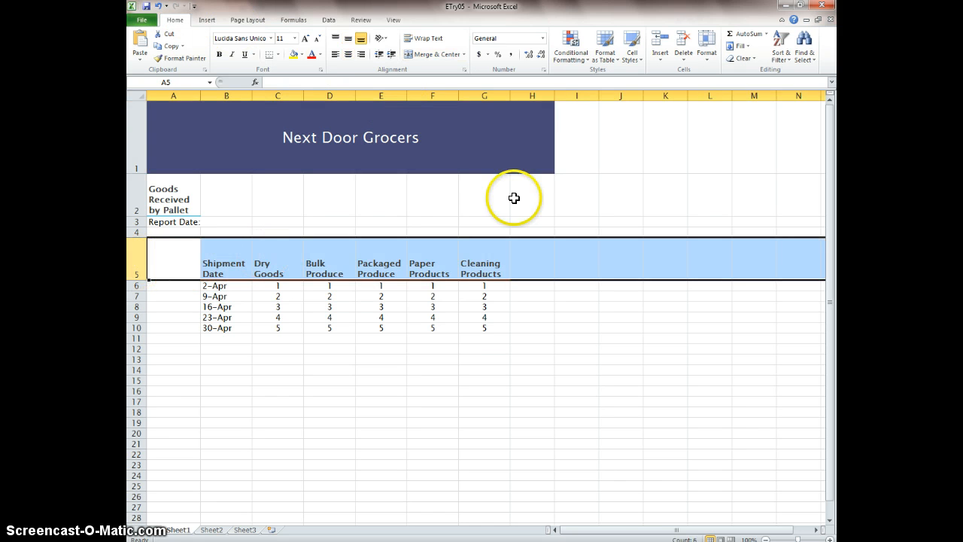
pyautogui.click(708, 53)
pyautogui.click(705, 84)
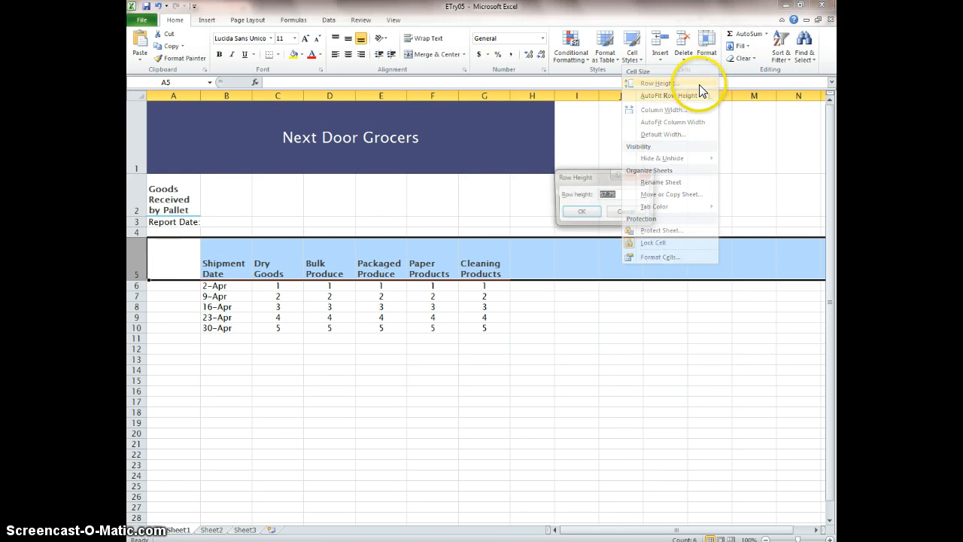
pyautogui.write('4')
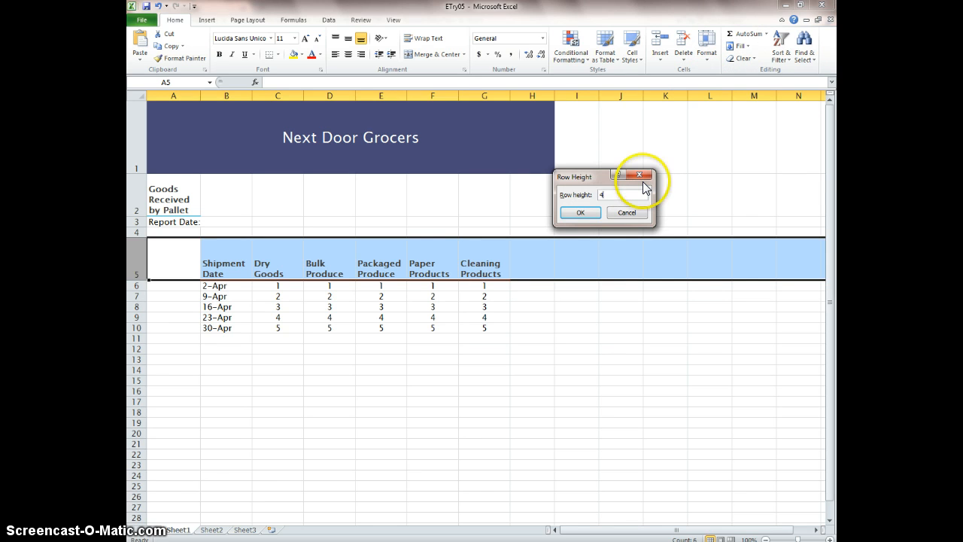
pyautogui.write('5')
pyautogui.press('Return')
pyautogui.click(621, 203)
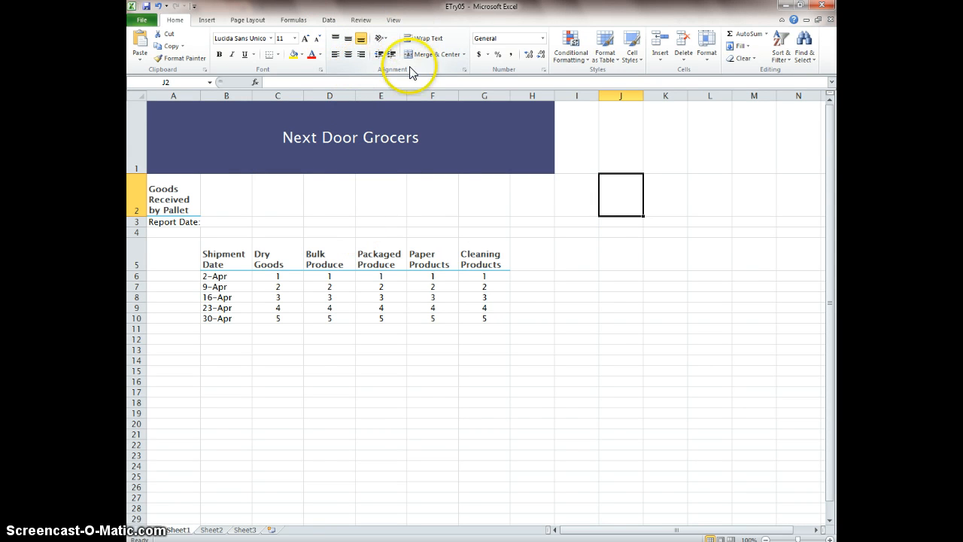
pyautogui.click(424, 38)
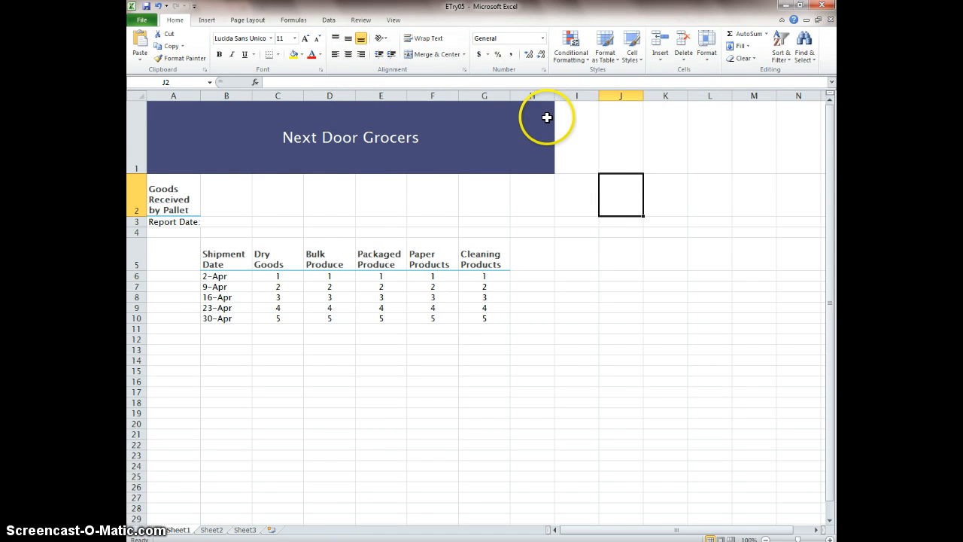